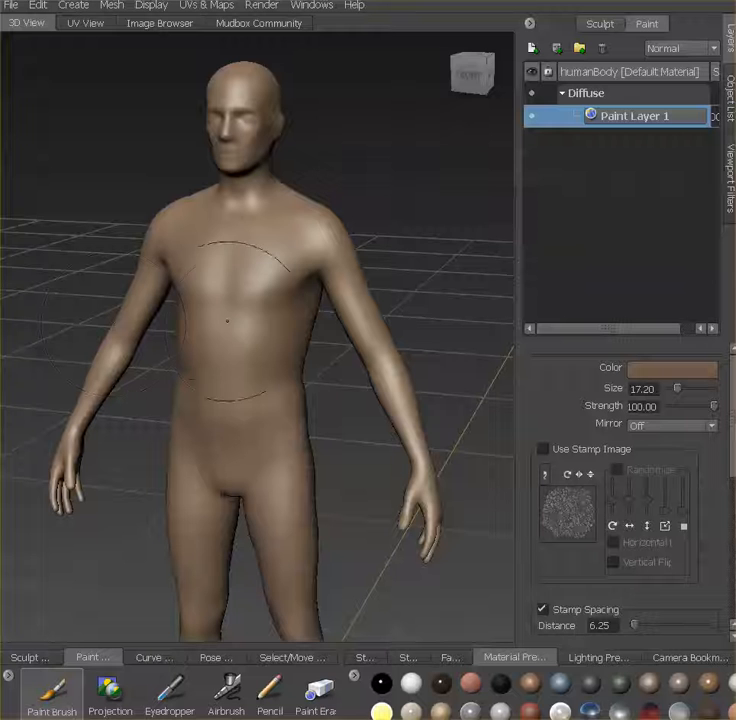
- Try test brush strokes on the chest at sizes 17.20 and 5.20, undoing each one
mouse_move(246, 309)
left_mouse_down()
mouse_move(240, 275)
mouse_move(226, 353)
left_mouse_up()
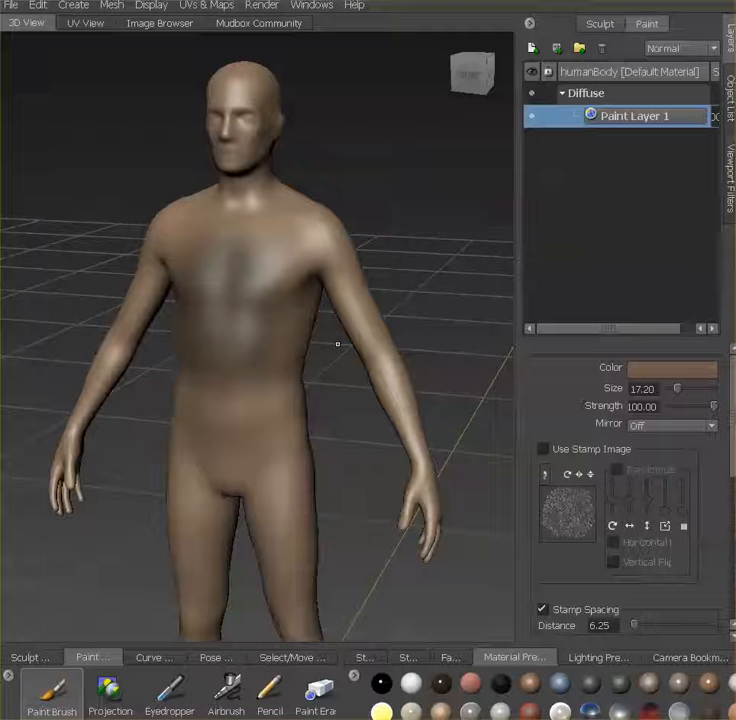
key("ctrl+z")
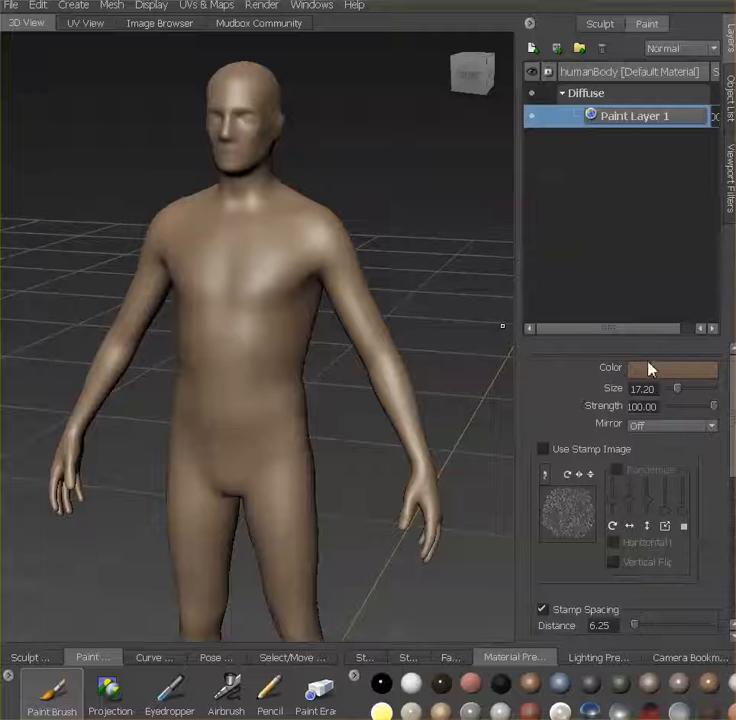
left_click_drag(676, 390, 669, 390)
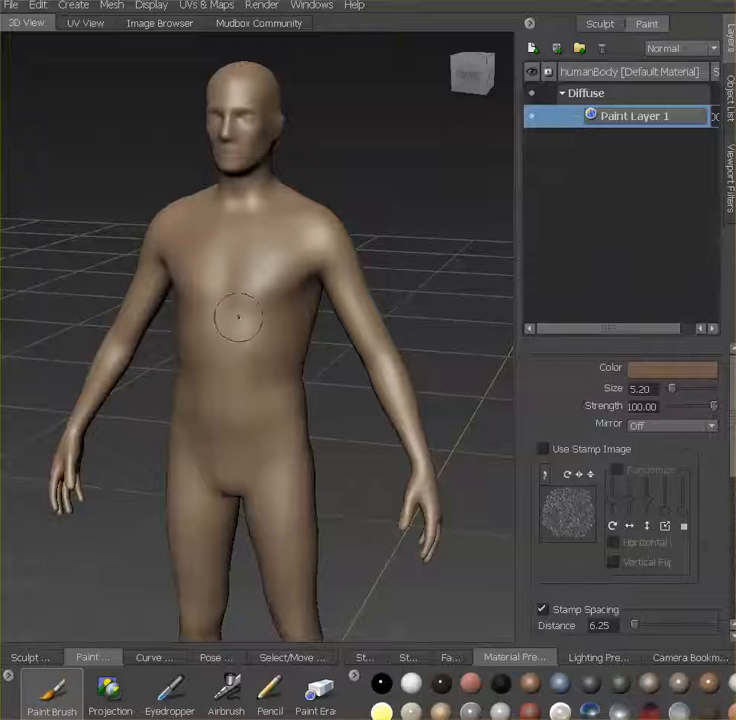
left_click_drag(238, 315, 282, 300)
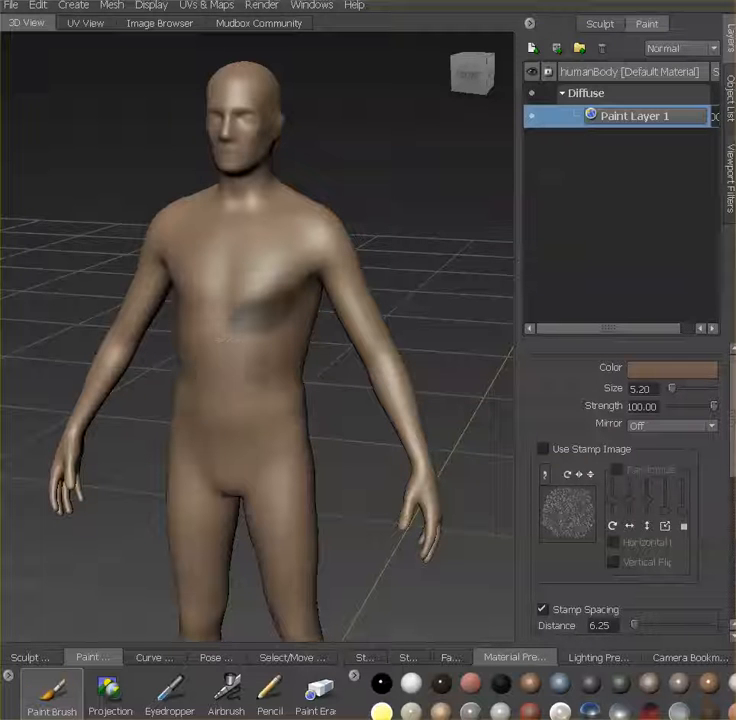
key("ctrl+z")
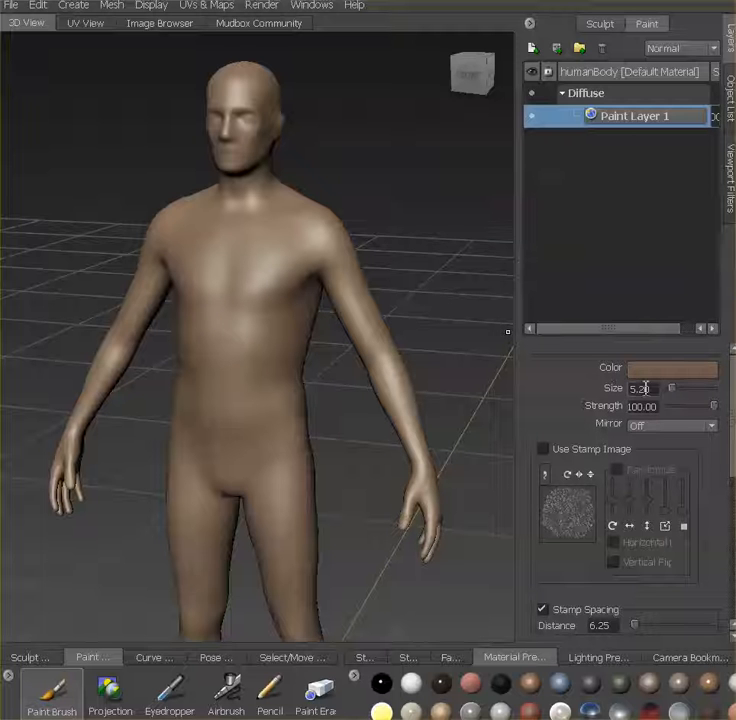
- Set the brush size to 3, try a stroke below the pectoral and undo it
left_click_drag(654, 390, 618, 393)
type("3")
key("Return")
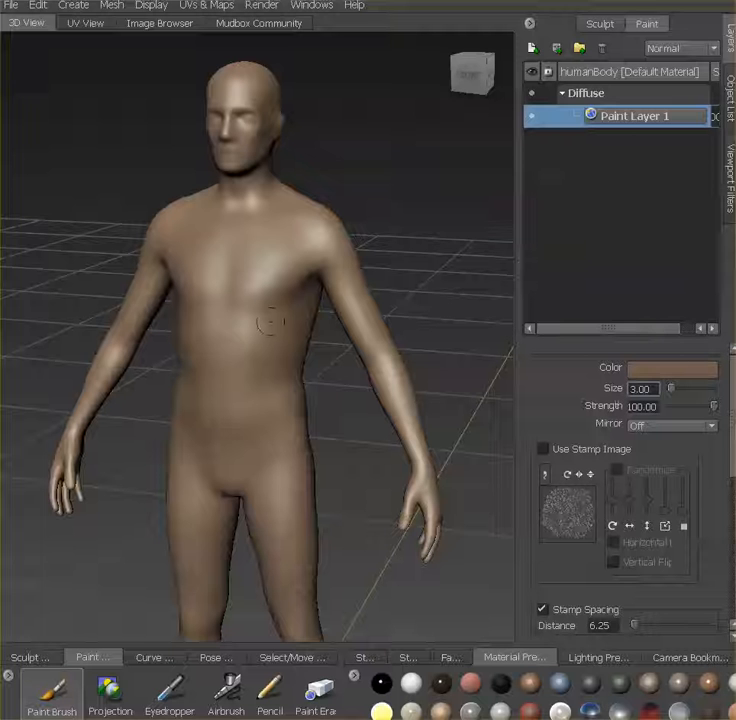
left_click_drag(251, 317, 305, 302)
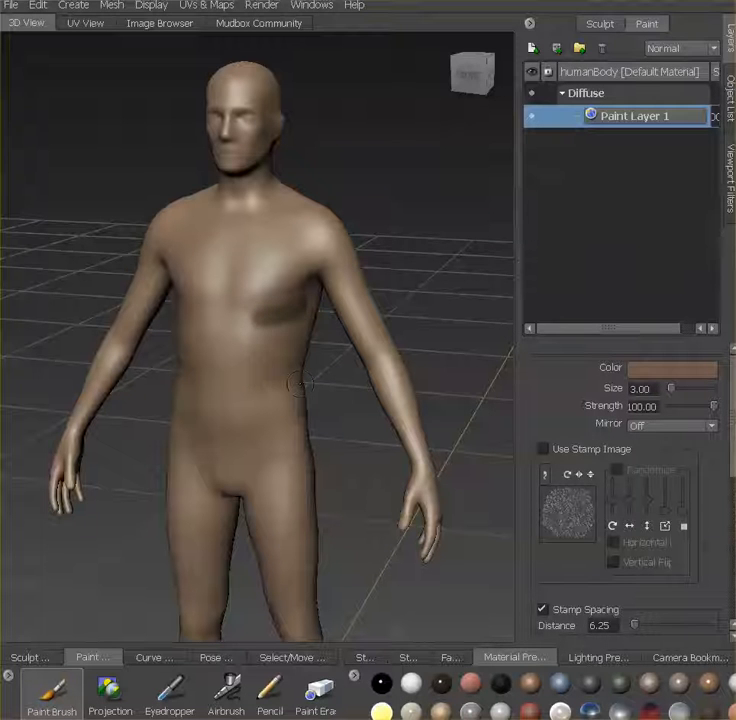
key("ctrl+z")
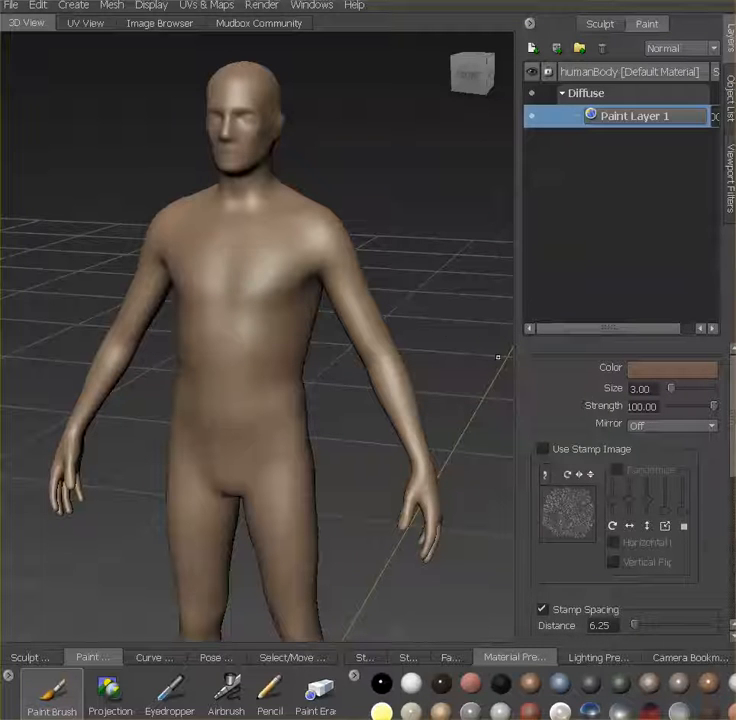
- Set the brush strength to 20 and pick a slightly lighter brown as the paint color
left_click_drag(654, 406, 618, 407)
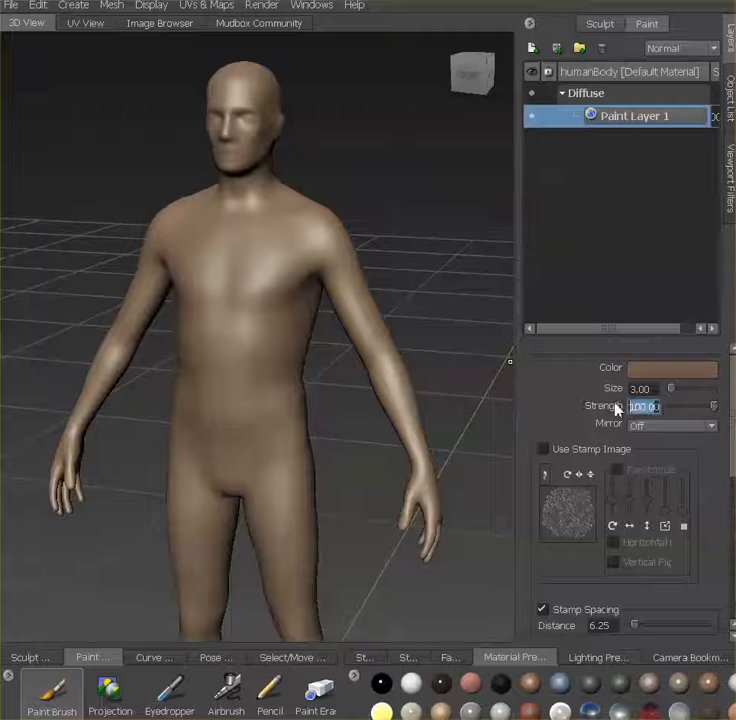
type("20")
key("Return")
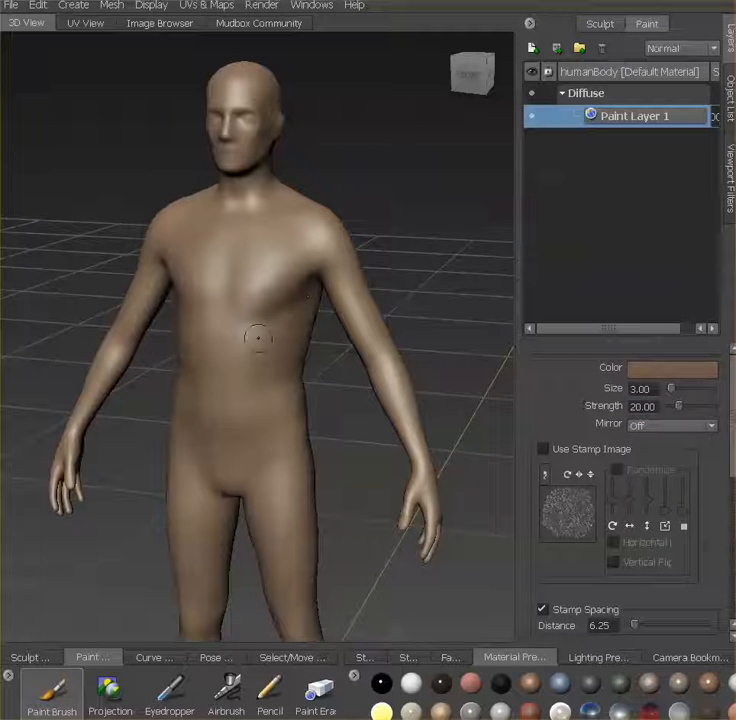
left_click(645, 370)
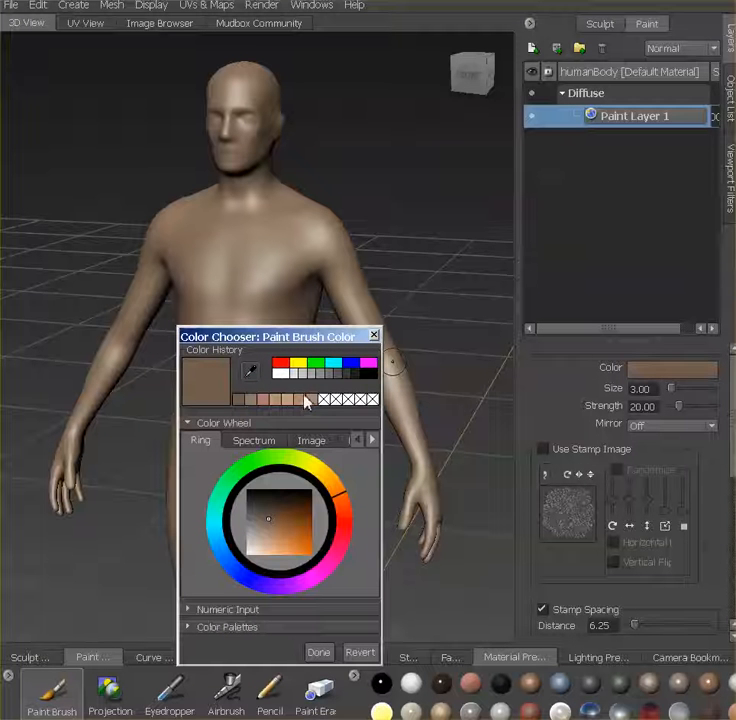
left_click_drag(268, 527, 270, 532)
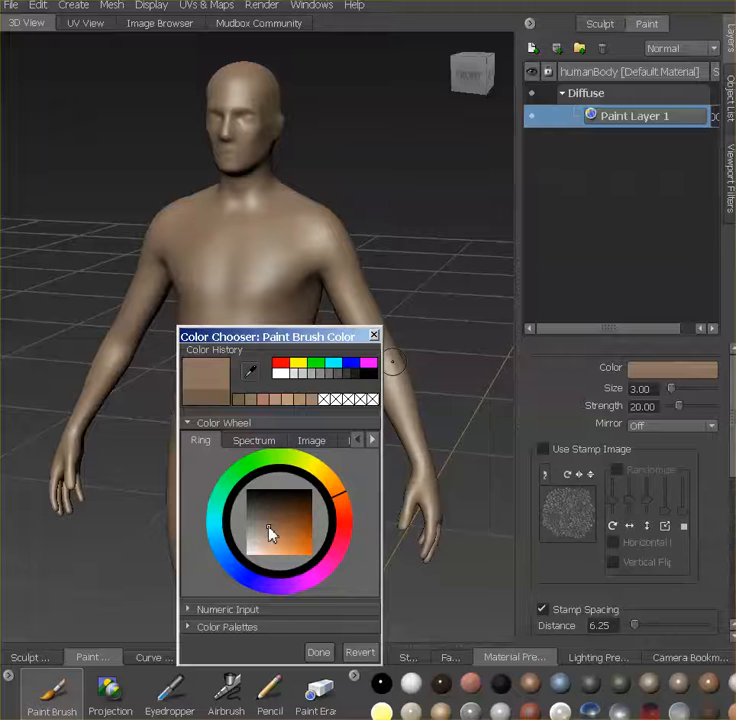
left_click(316, 650)
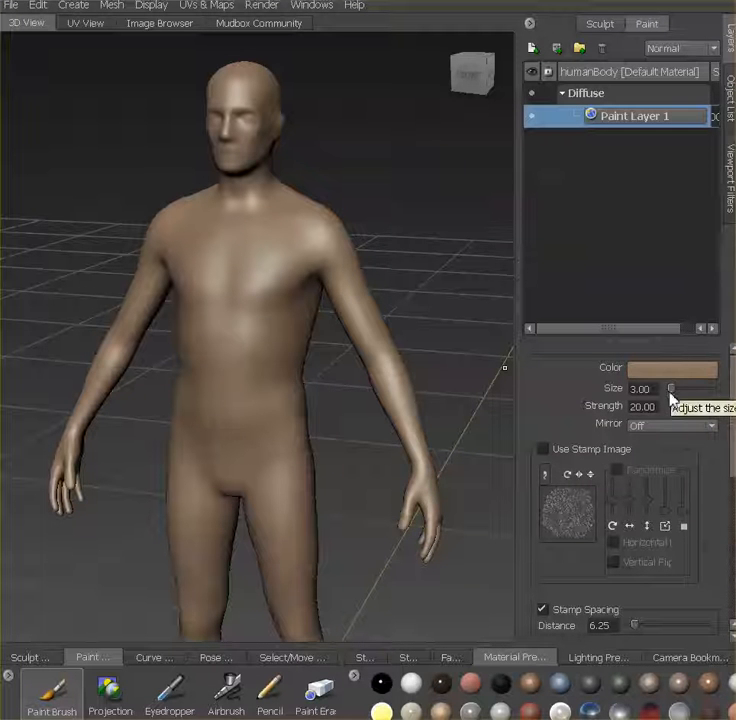
- Set the brush strength to 10 and the brush size to 4
left_click(628, 406)
type("10")
key("Return")
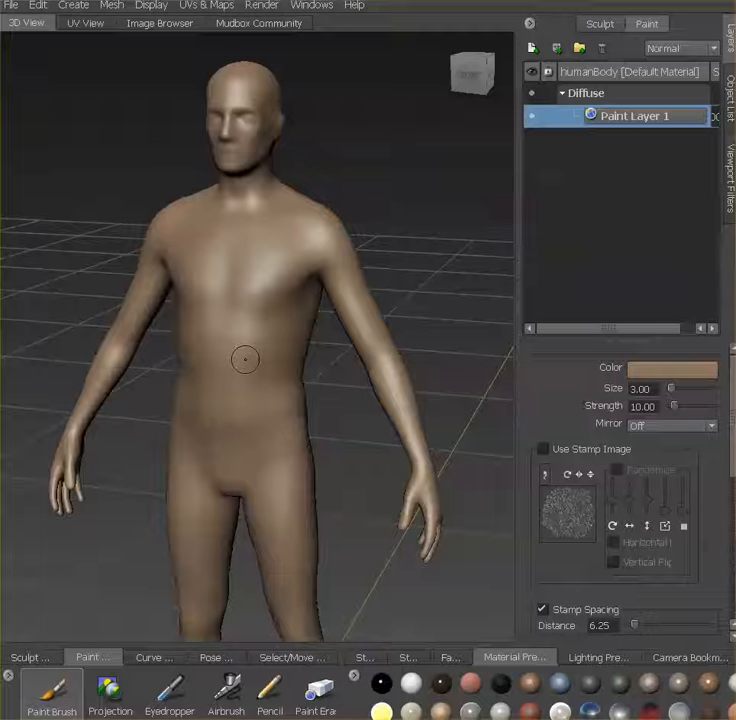
left_click(645, 389)
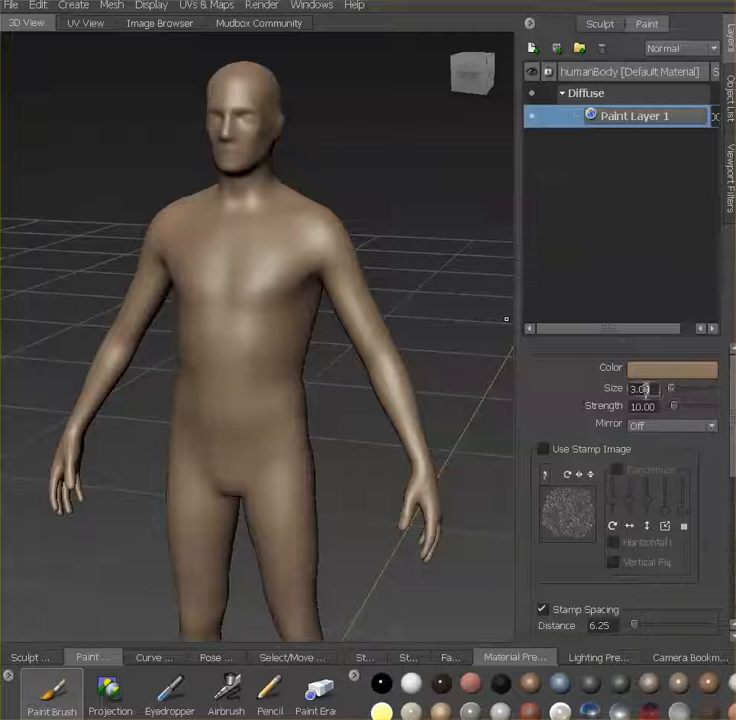
key("BackSpace")
type("4.00")
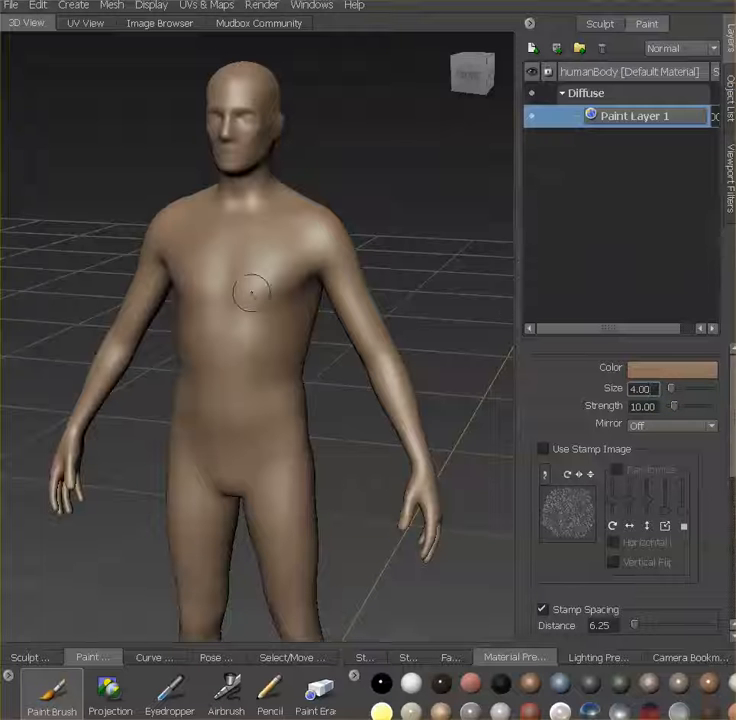
key("Return")
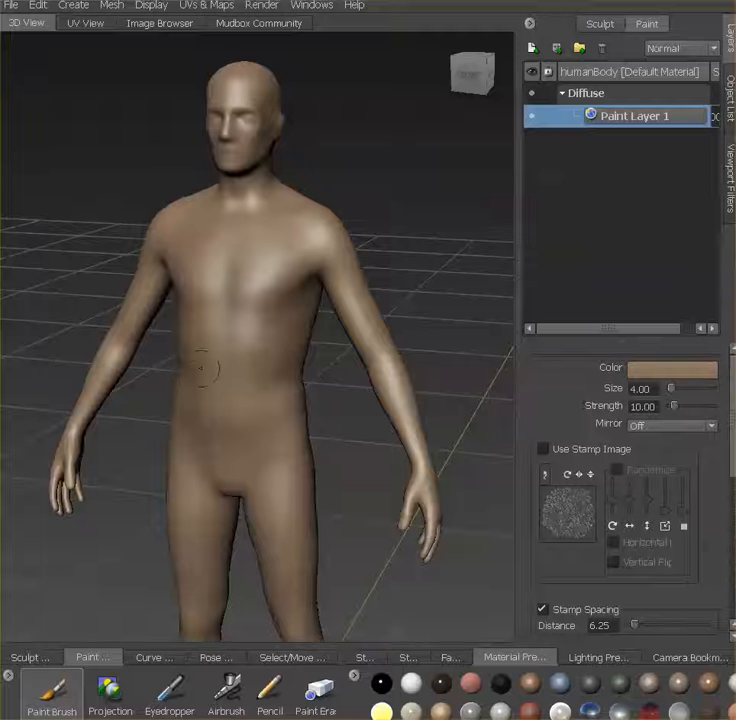
- Set the paint brush to mirror its strokes across the X axis
left_click_drag(255, 360, 287, 320, "alt")
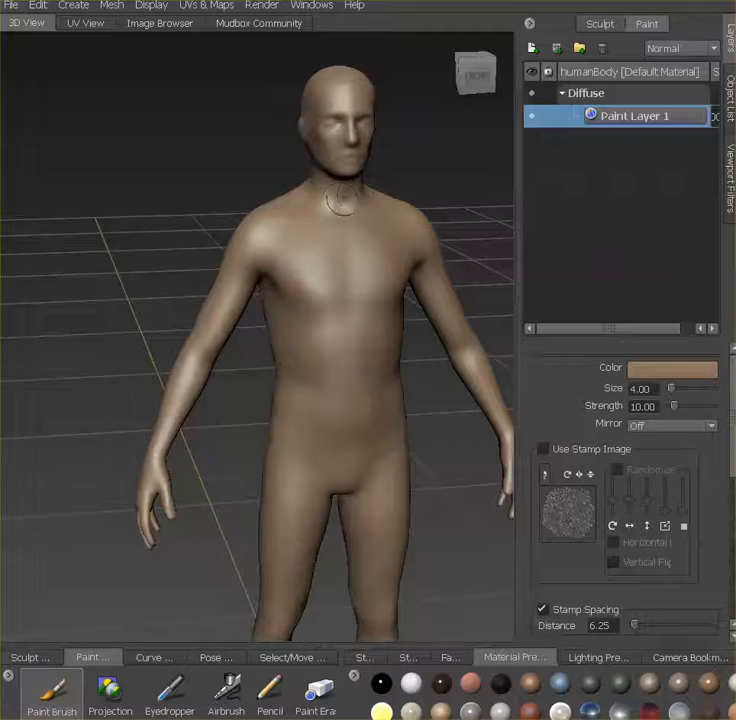
middle_click_drag(354, 200, 322, 330, "alt")
left_click_drag(322, 330, 300, 306, "alt")
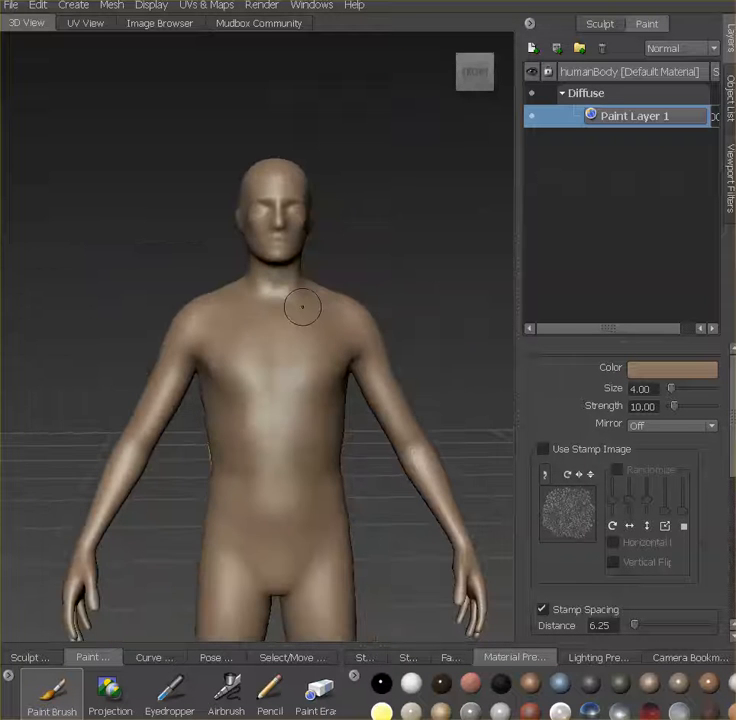
scroll(302, 307, "up", 5)
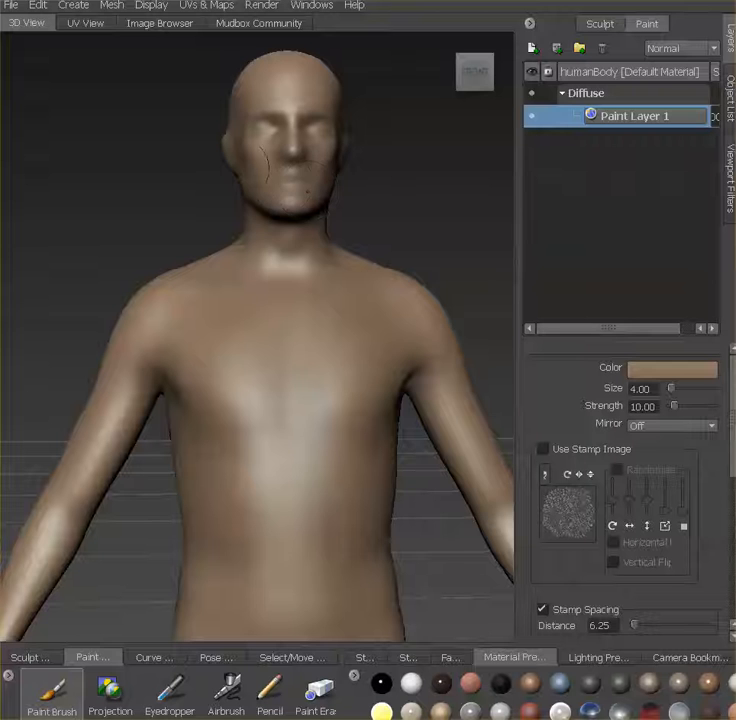
left_click_drag(284, 182, 371, 174, "alt")
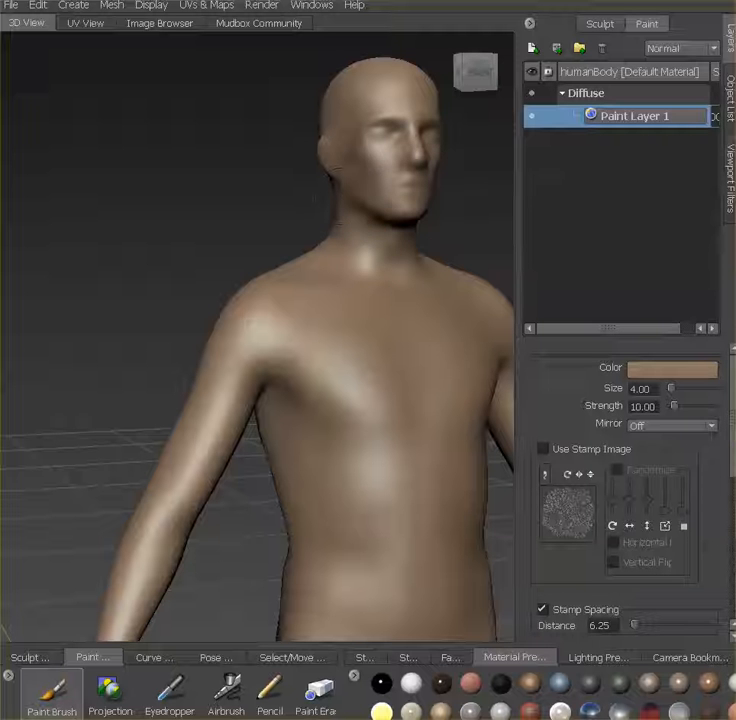
mouse_move(398, 256)
left_mouse_down("alt")
mouse_move(246, 215)
mouse_move(262, 219)
mouse_move(172, 226)
left_mouse_up("alt")
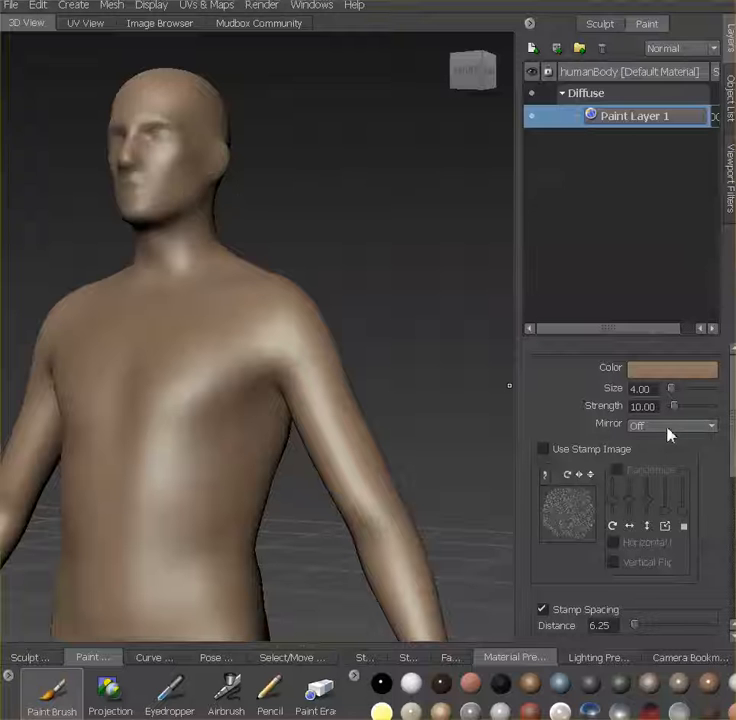
left_click(709, 427)
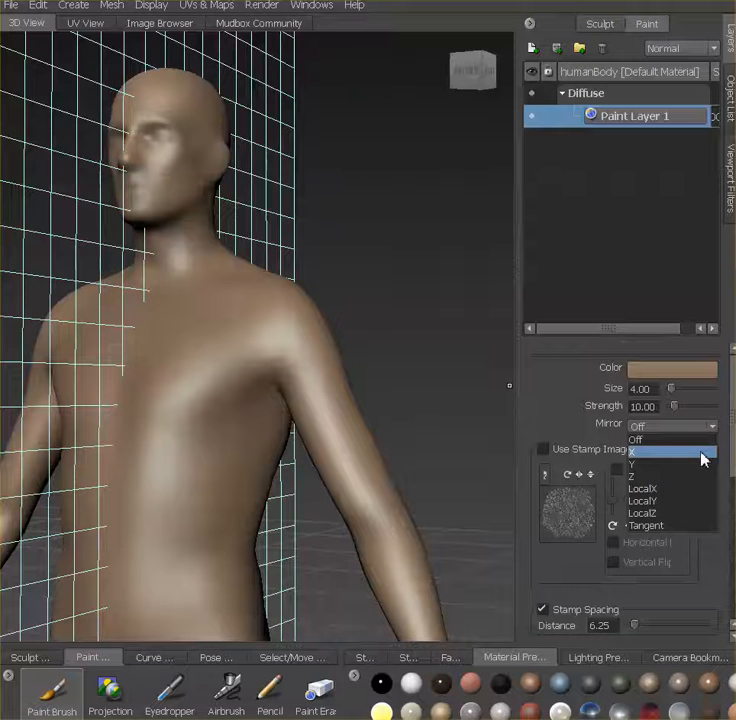
left_click(703, 459)
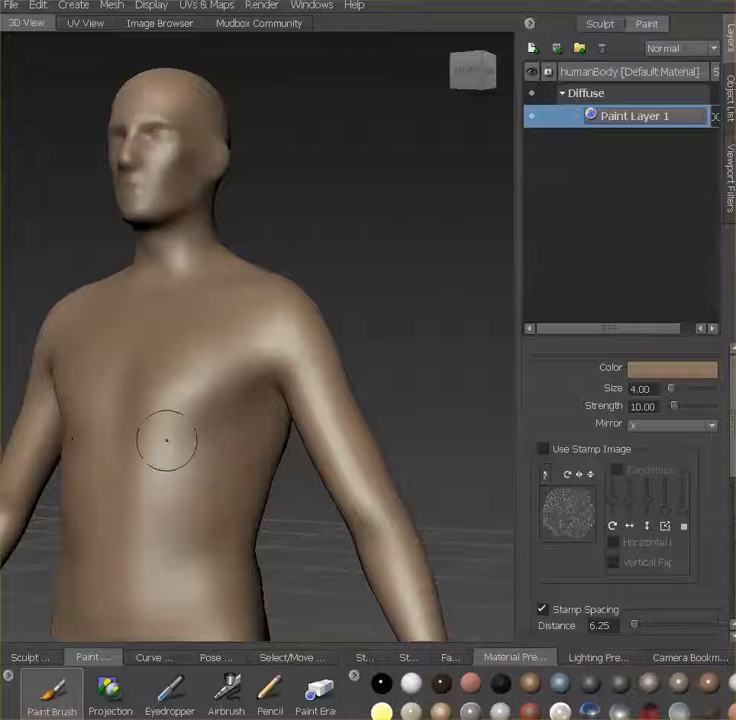
- Try a mirrored stroke on the upper chest, undo it and turn brush mirroring off
mouse_move(172, 466)
left_mouse_down("alt")
mouse_move(214, 455)
mouse_move(243, 458)
left_mouse_up("alt")
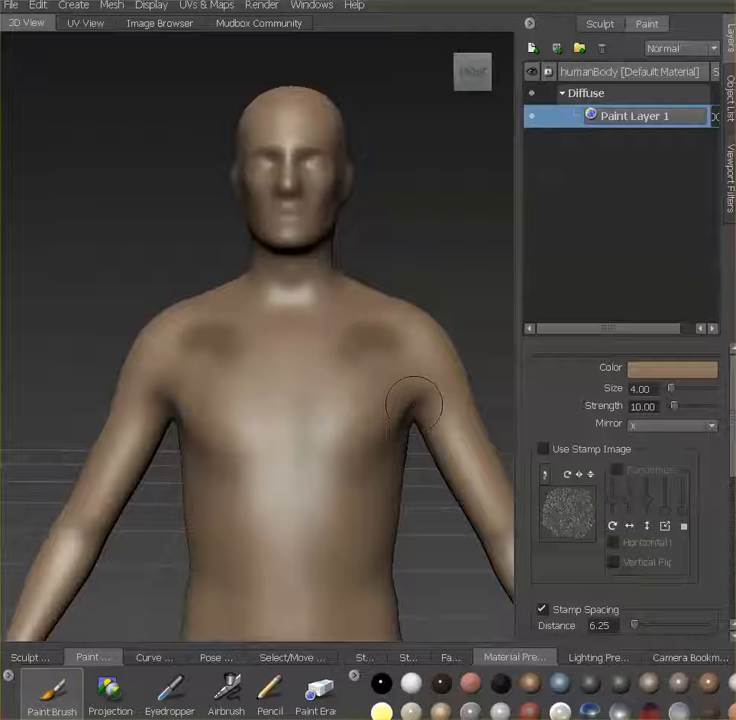
key("ctrl+z")
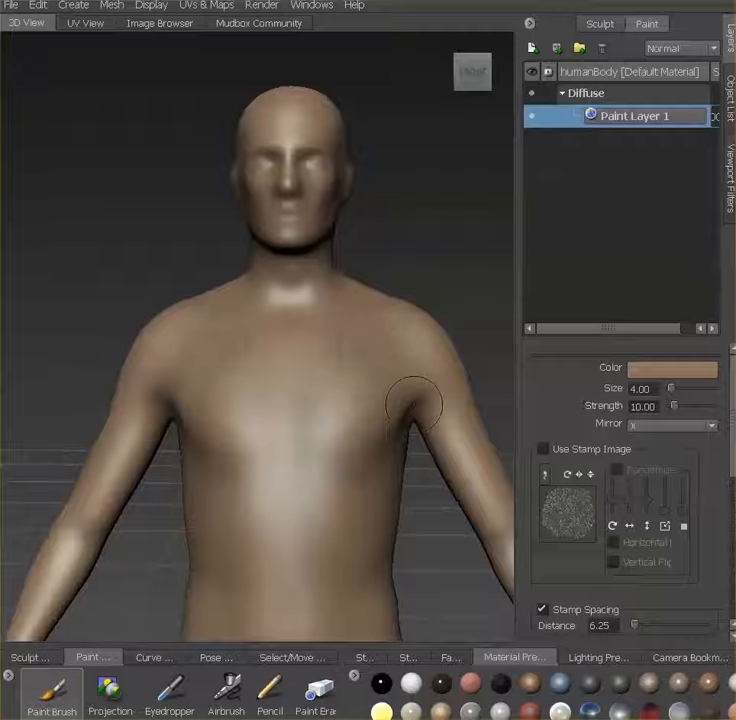
left_click(711, 426)
left_click(700, 438)
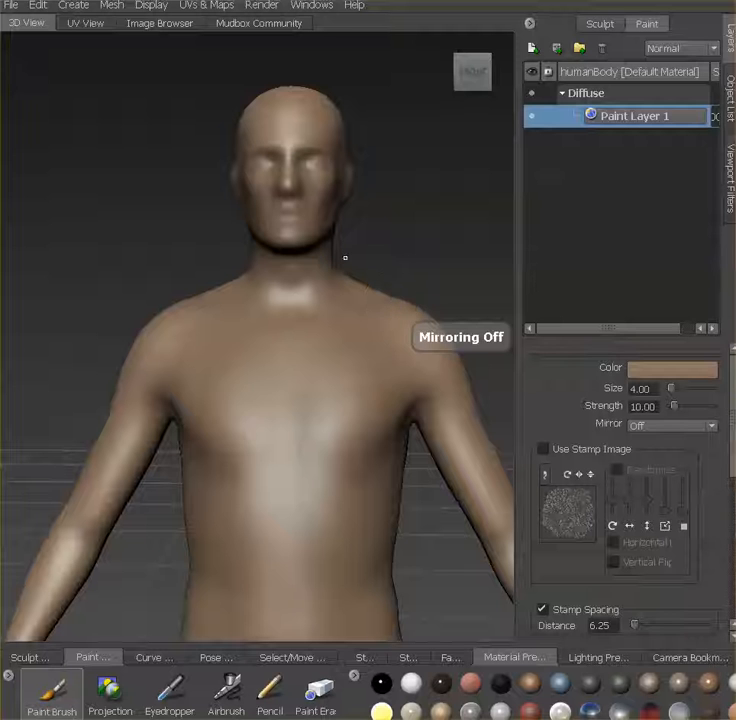
- Pick a darker brown as the paint color and set the brush size to 2
left_click(666, 370)
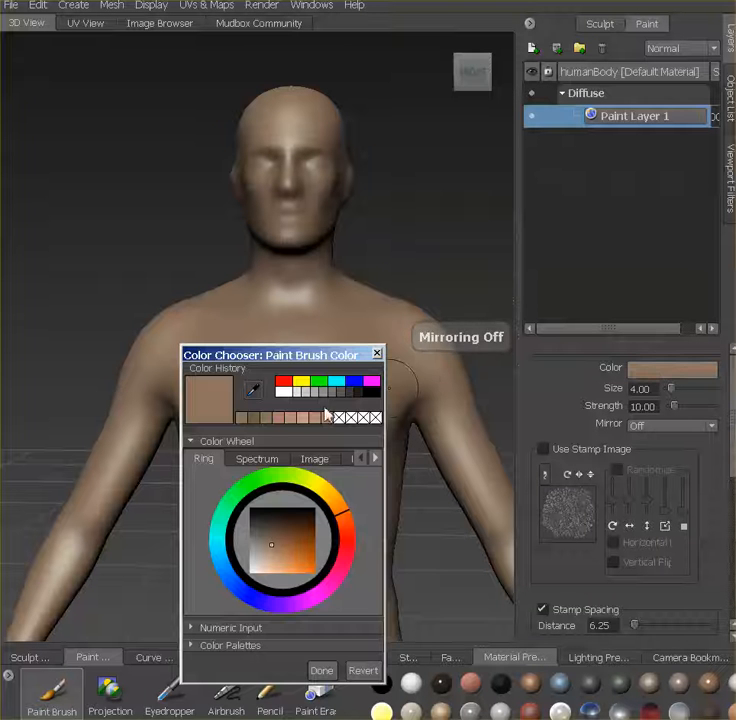
left_click(328, 670)
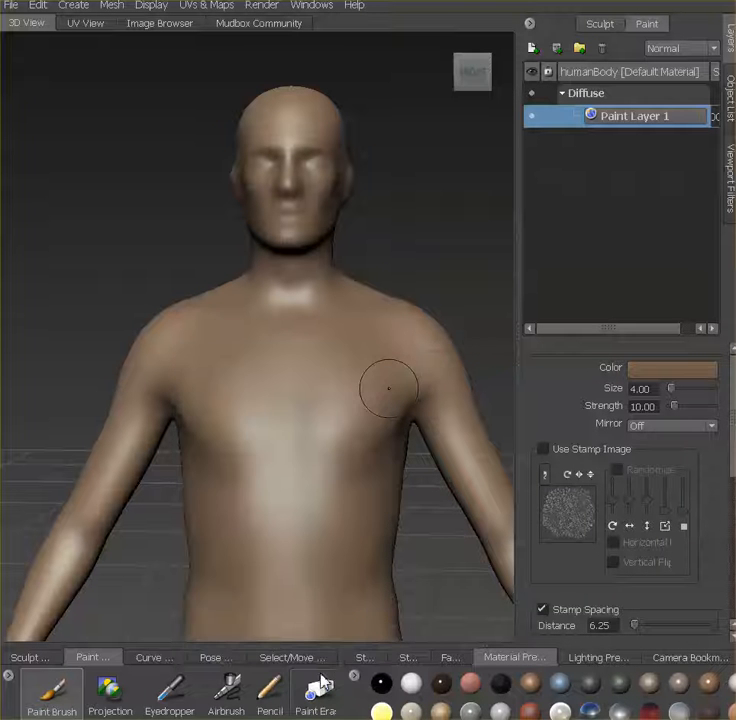
right_click_drag(288, 216, 324, 215, "alt")
middle_click_drag(324, 215, 320, 280, "alt")
right_click_drag(320, 280, 314, 270, "alt")
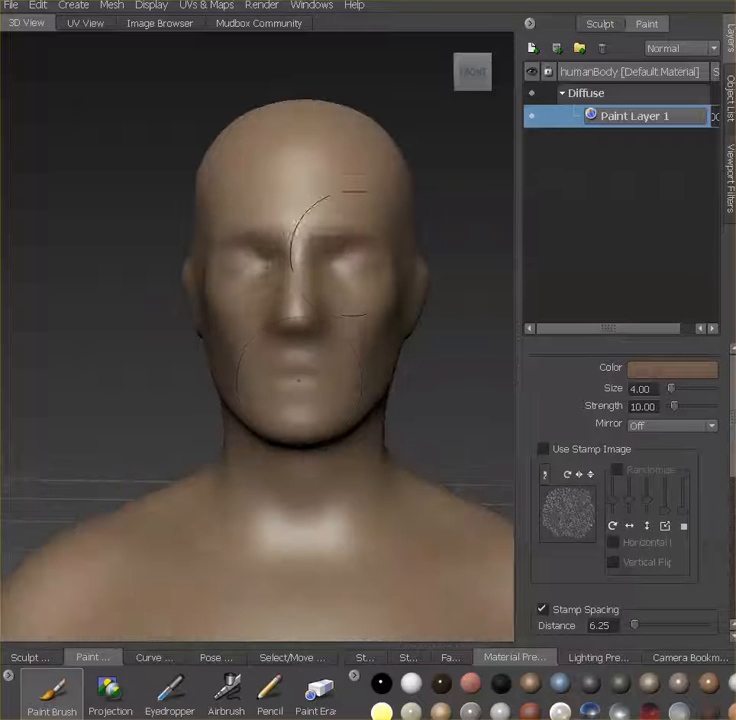
double_click(652, 389)
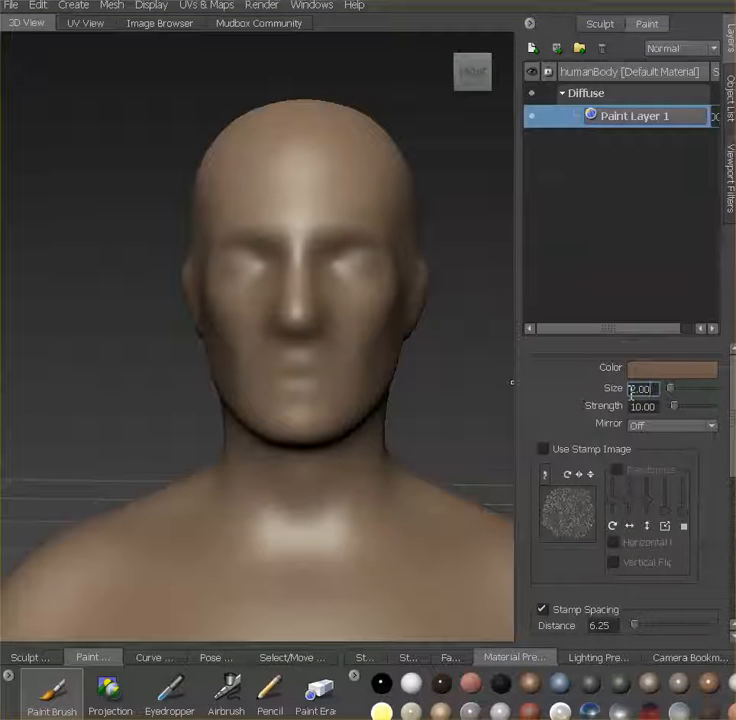
left_click(309, 374)
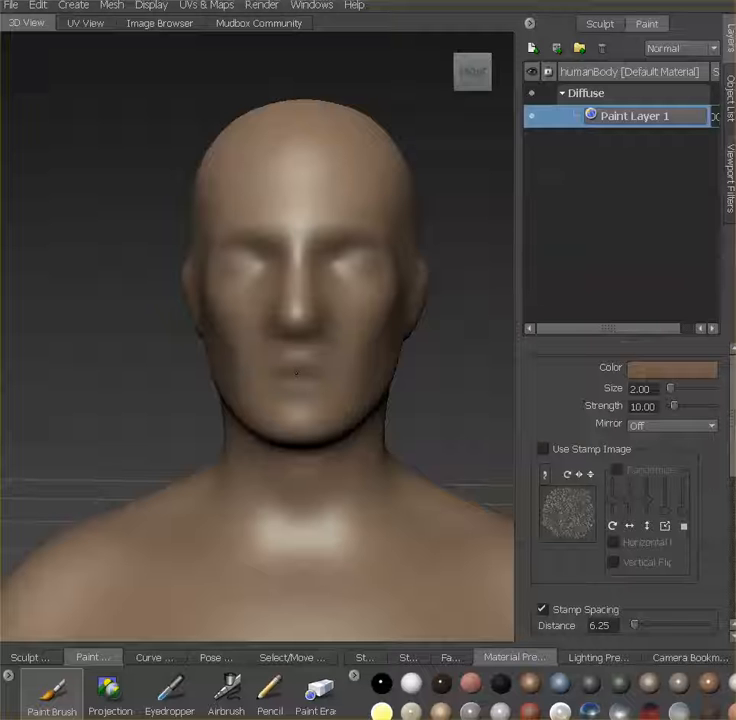
- Paint two roughly horizontal, faint brown strokes across the chest on Paint Layer 1
mouse_move(334, 526)
middle_mouse_down("alt")
mouse_move(400, 450)
mouse_move(435, 425)
middle_mouse_up("alt")
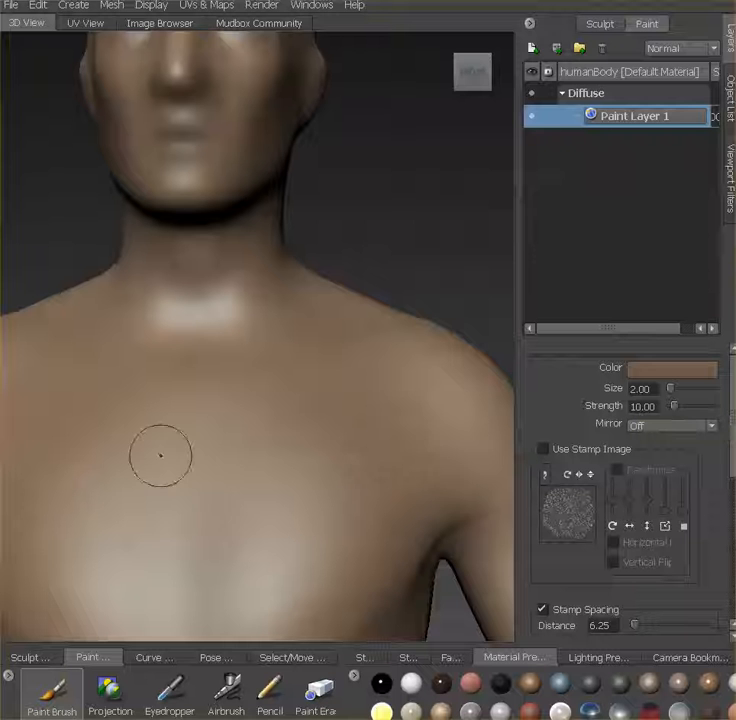
left_click_drag(107, 453, 296, 473)
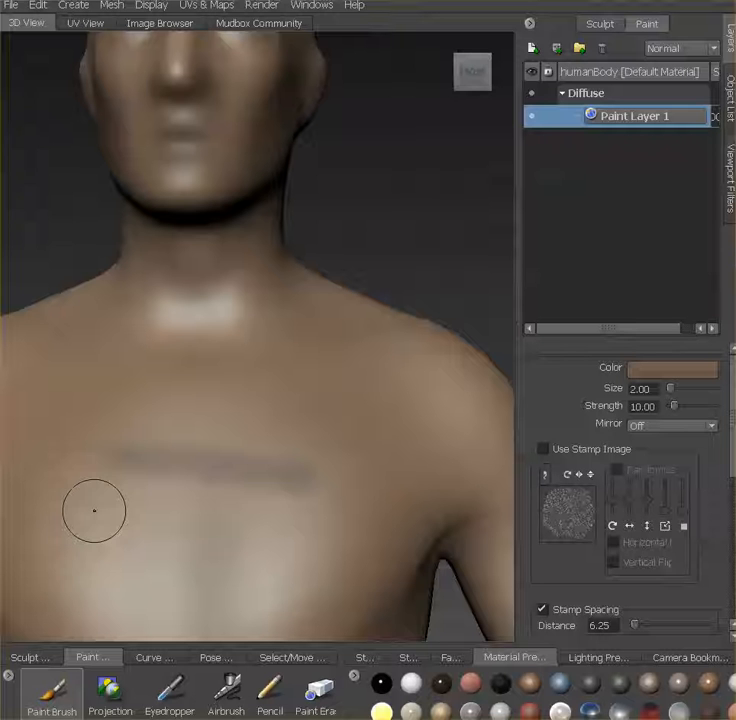
left_click_drag(95, 515, 245, 537)
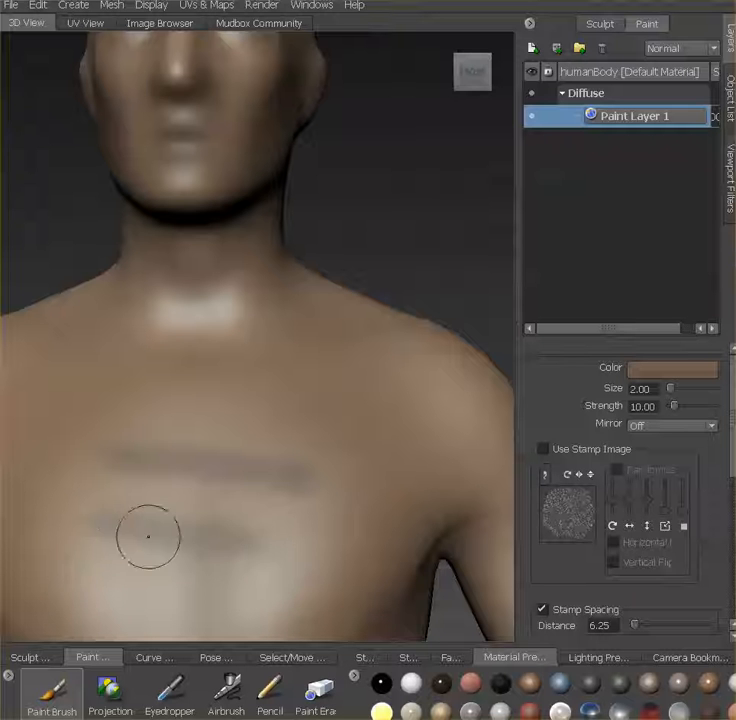
- Build up the lower brown stroke across the chest with repeated overlapping, roughly horizontal strokes
left_click_drag(97, 529, 260, 540)
left_click_drag(113, 531, 251, 539)
left_click_drag(113, 527, 263, 544)
left_click_drag(108, 539, 296, 549)
mouse_move(135, 540)
left_mouse_down()
mouse_move(214, 530)
mouse_move(282, 551)
left_mouse_up()
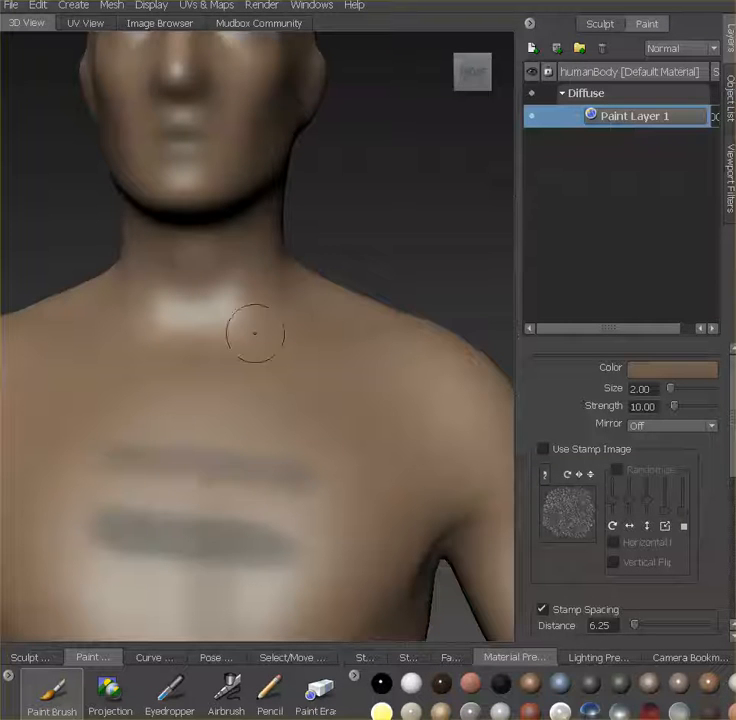
- Choose a brown paint color and dab in the nipples on both sides of the chest
right_click_drag(254, 431, 257, 365, "alt")
left_click_drag(261, 523, 235, 528, "alt")
mouse_move(235, 528)
middle_mouse_down("alt")
mouse_move(250, 544)
mouse_move(270, 511)
mouse_move(275, 440)
mouse_move(299, 358)
middle_mouse_up("alt")
scroll(299, 434, "down", 1)
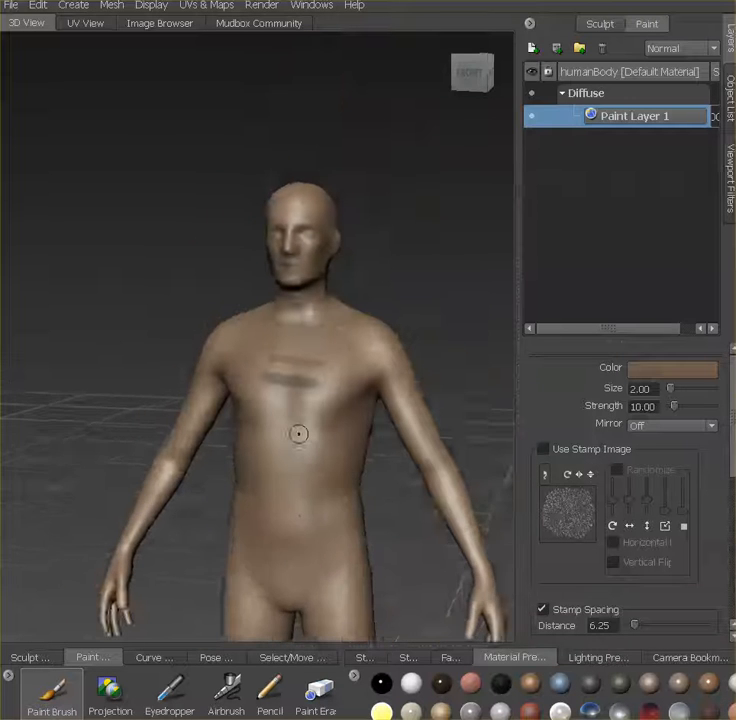
scroll(298, 440, "up", 3)
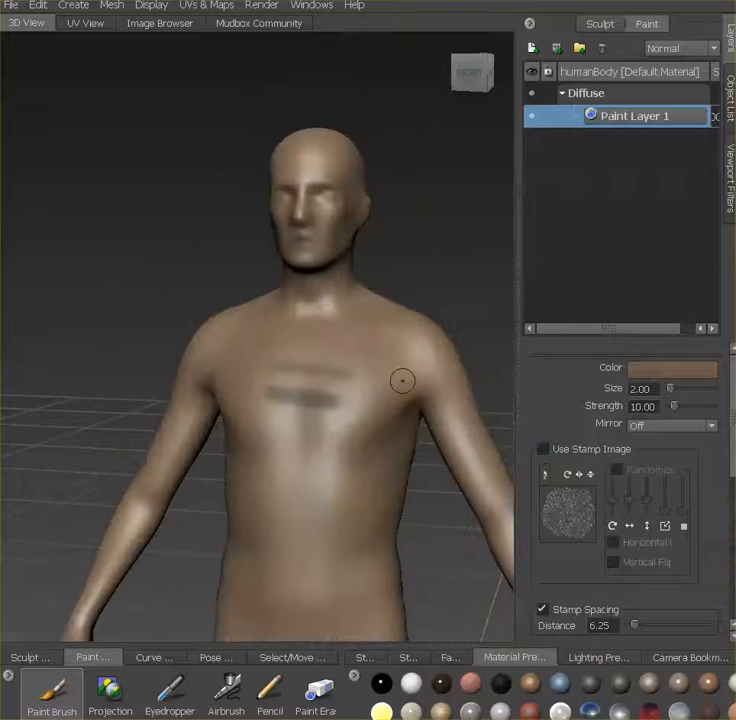
left_click(668, 372)
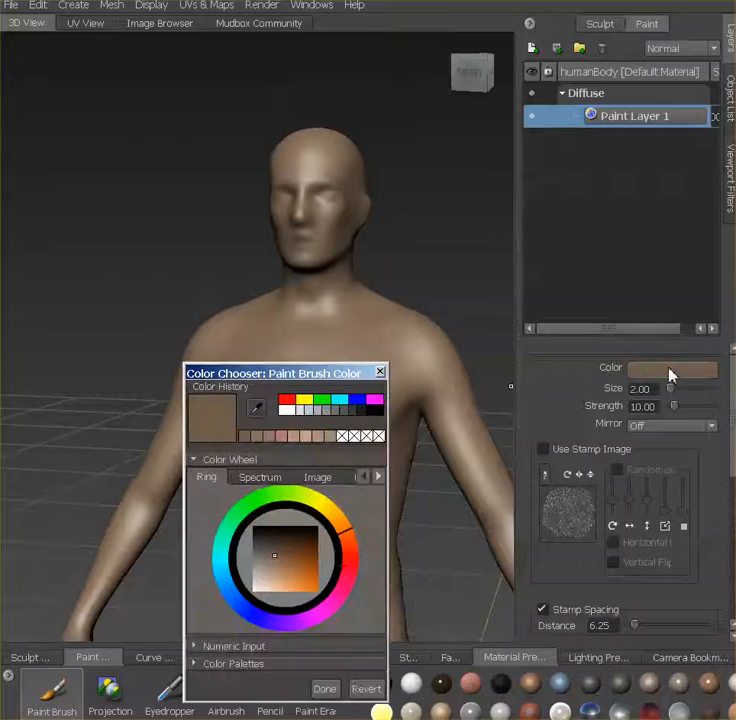
left_click(379, 373)
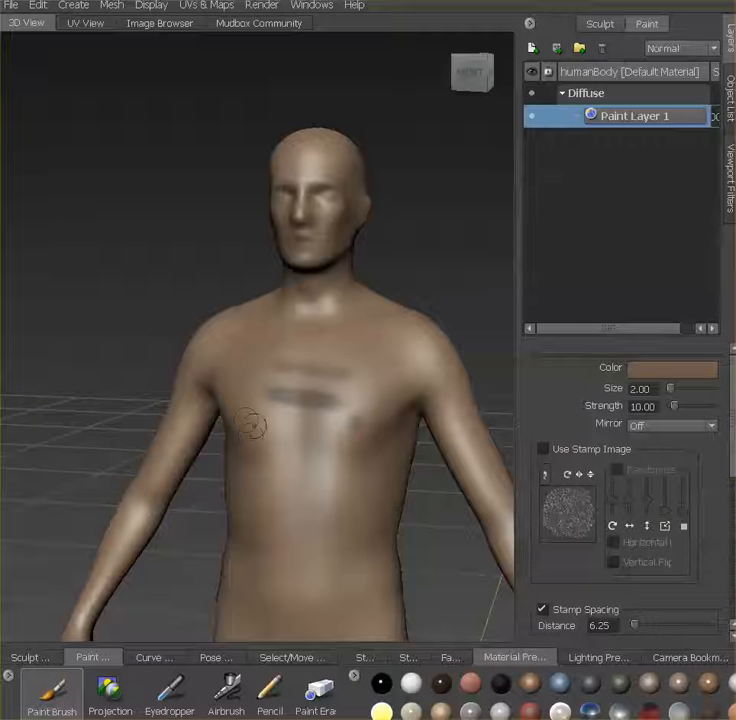
left_click(248, 421)
left_click_drag(233, 532, 235, 532, "alt")
left_click_drag(233, 532, 234, 532, "alt")
- Pick a muted red as the paint color and set the brush strength to 3
left_click(677, 372)
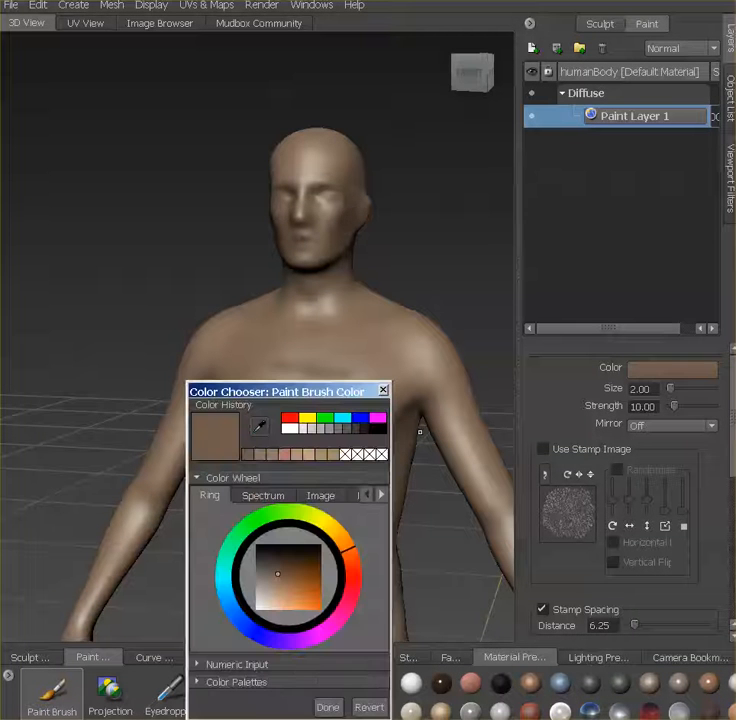
left_click(288, 455)
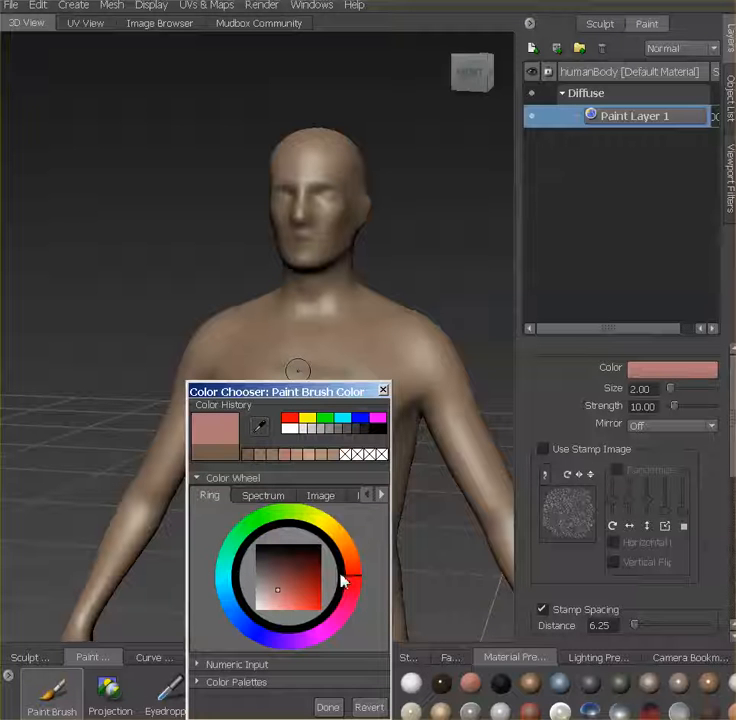
left_click(383, 390)
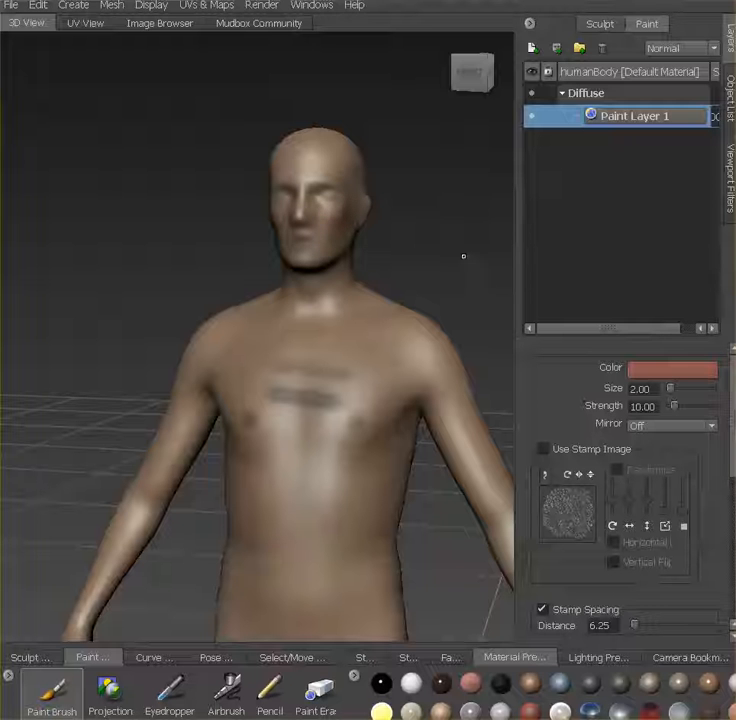
double_click(642, 407)
type("3")
key("Return")
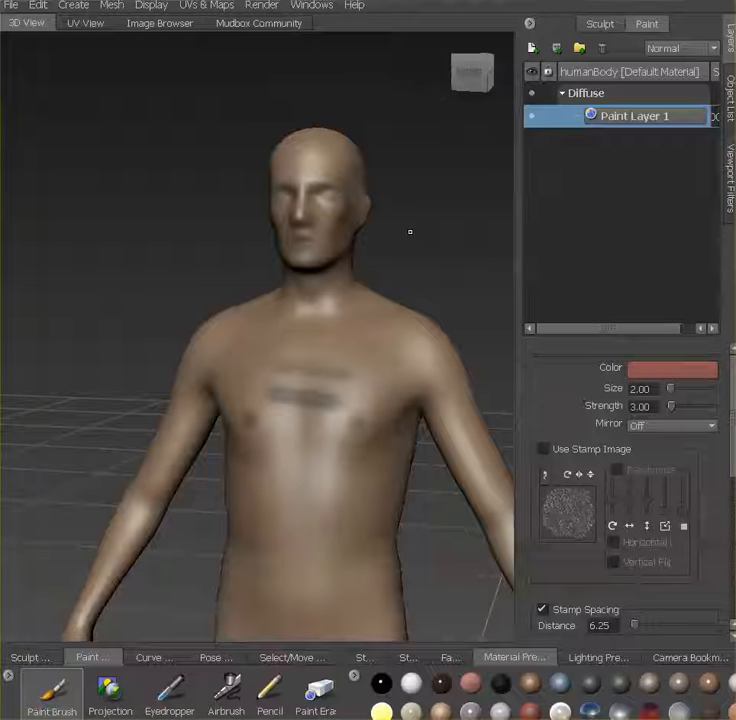
- Start saving the scene to a new location and create a folder named MudboxCharacterPaint on the Desktop
left_click(11, 6)
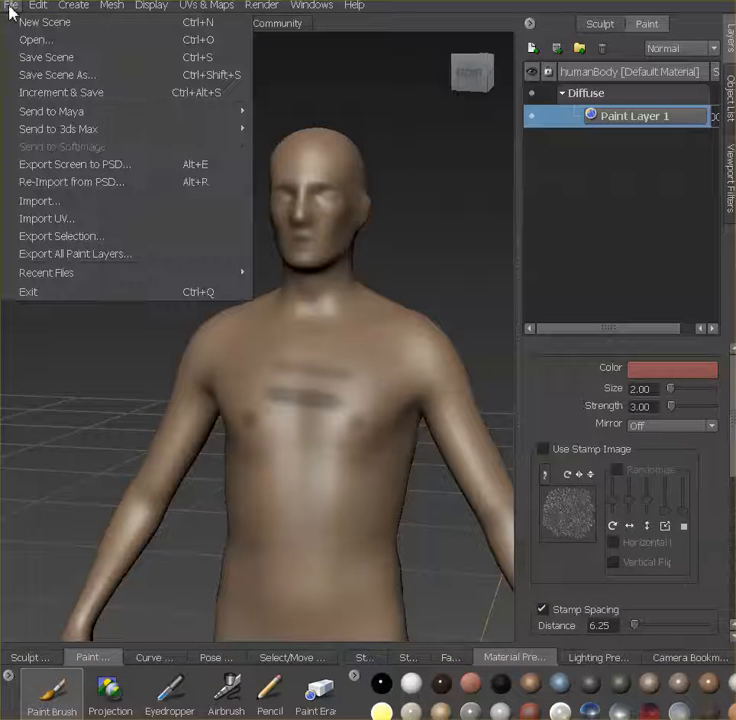
left_click(13, 80)
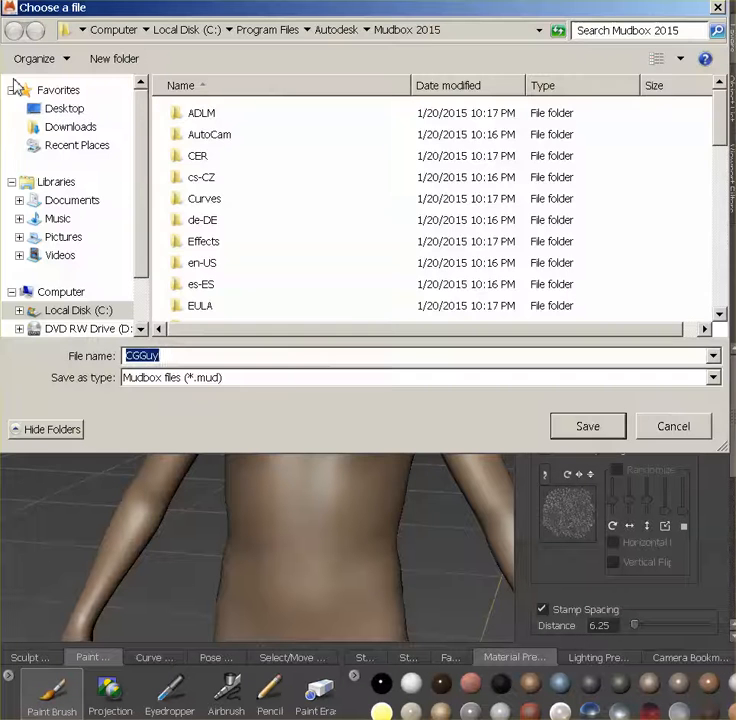
left_click(62, 110)
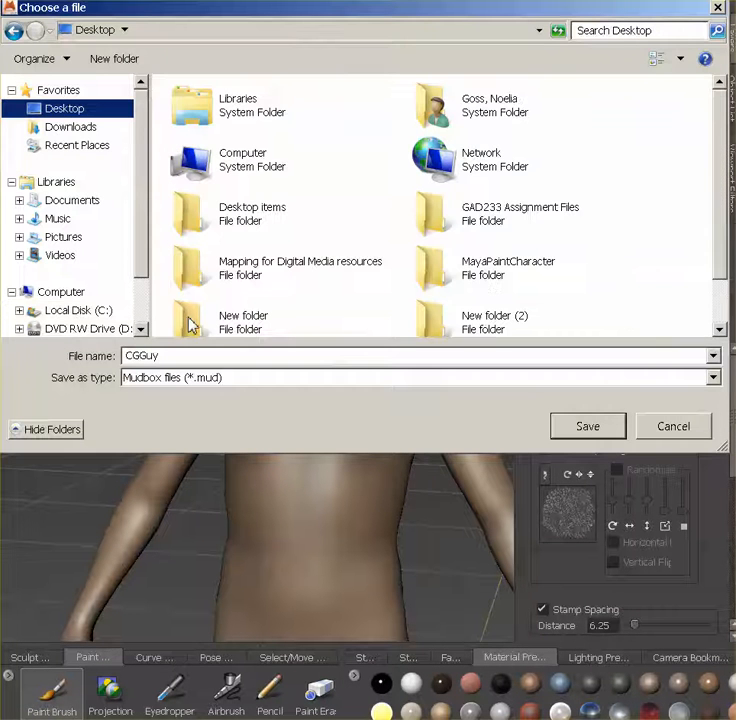
left_click(108, 59)
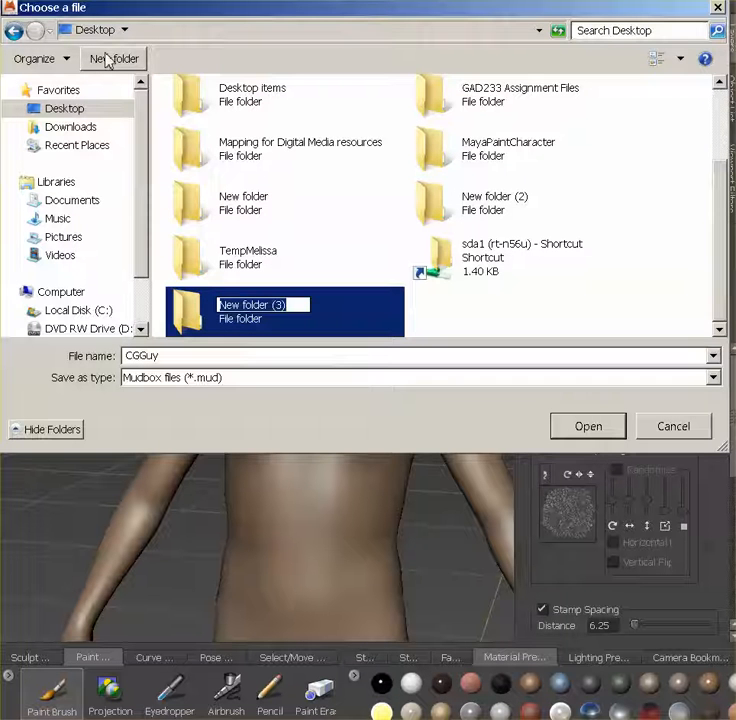
type("Mudbox")
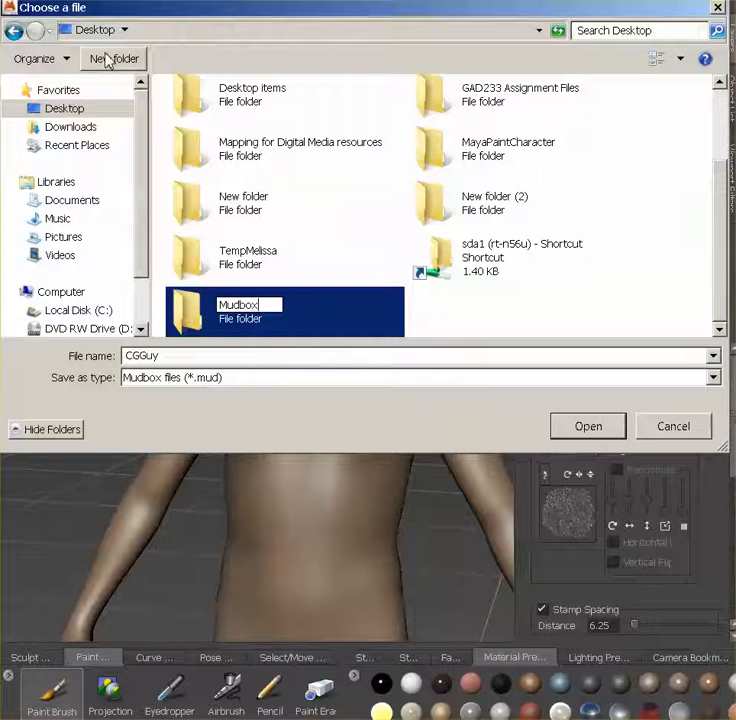
type("CharacterPaint")
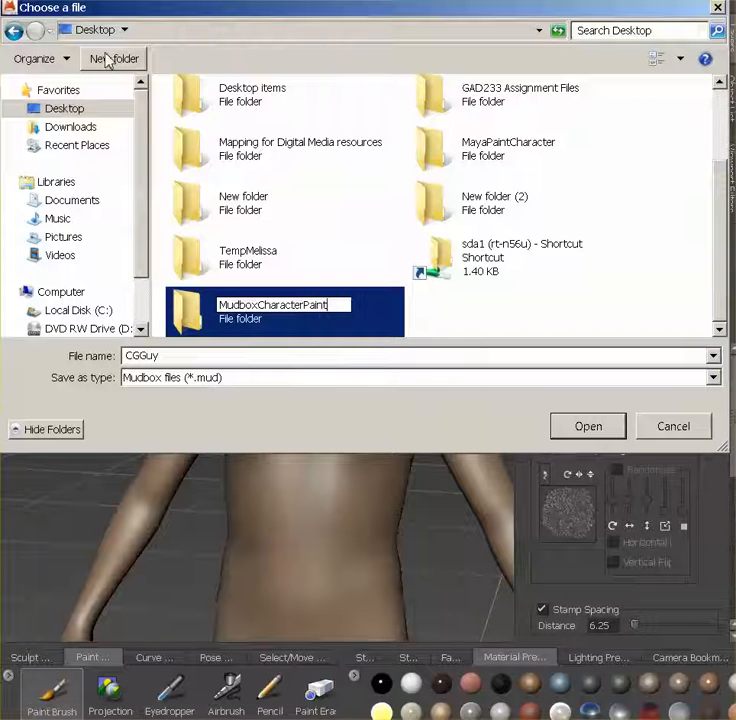
key("Return")
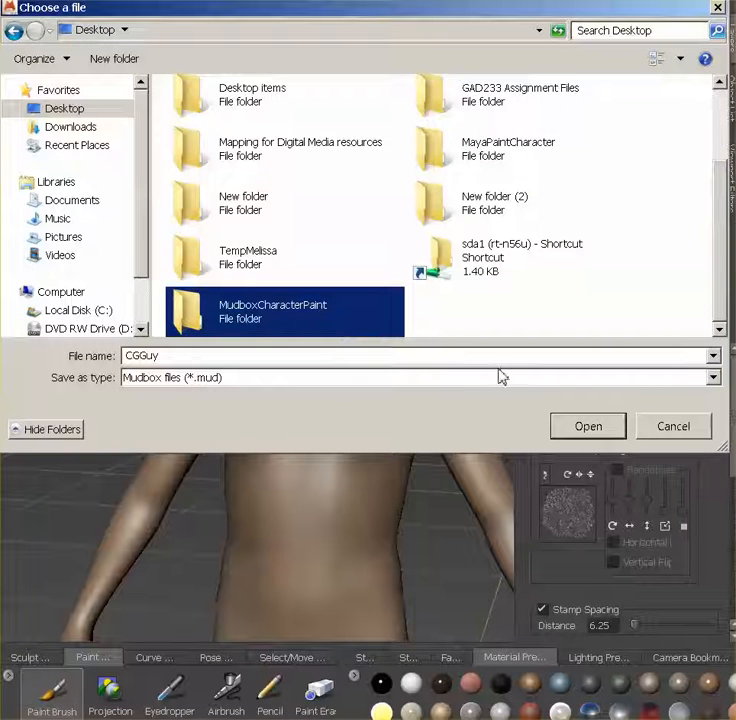
- Save the scene as the Mudbox file CGGuy in the MudboxCharacterPaint folder and take the program window out of its maximized state
left_click(576, 436)
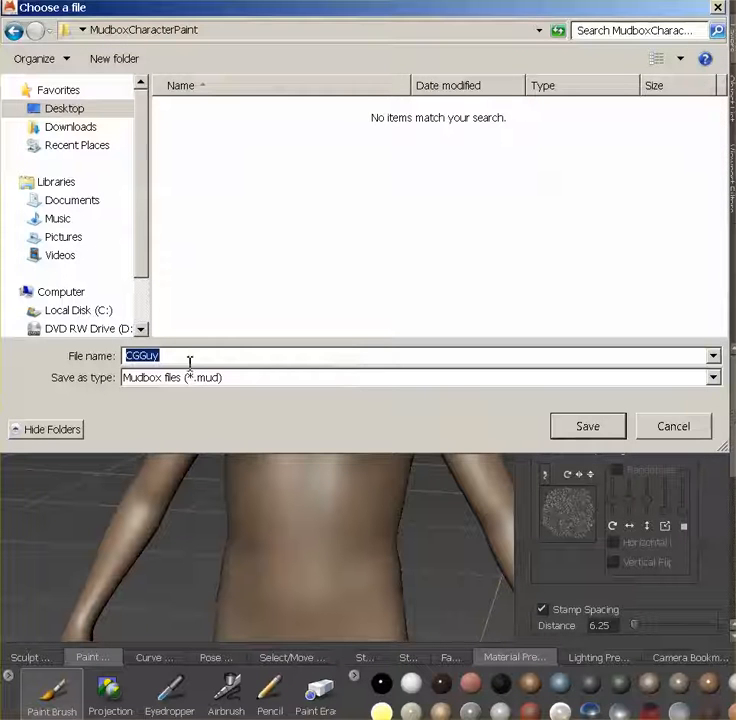
left_click(587, 427)
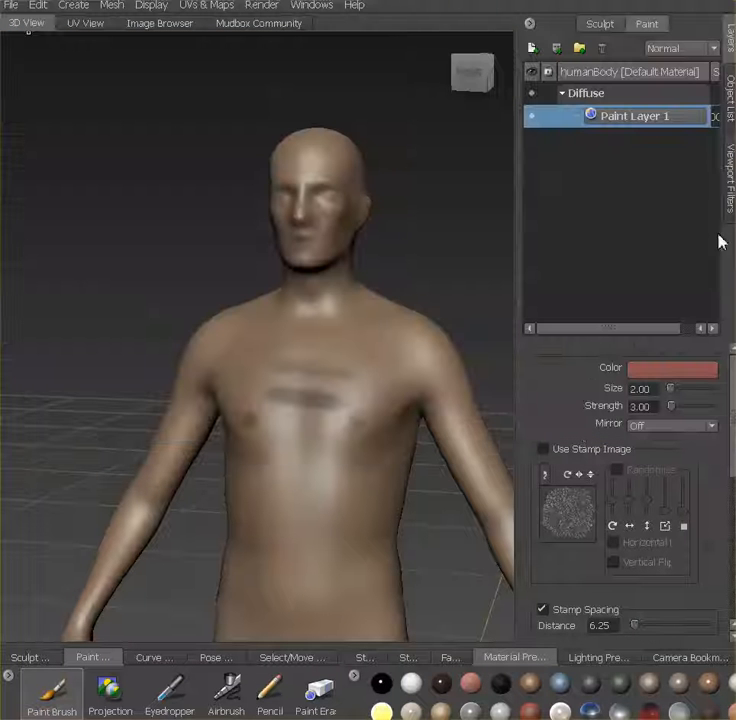
left_click_drag(596, 2, 562, 137)
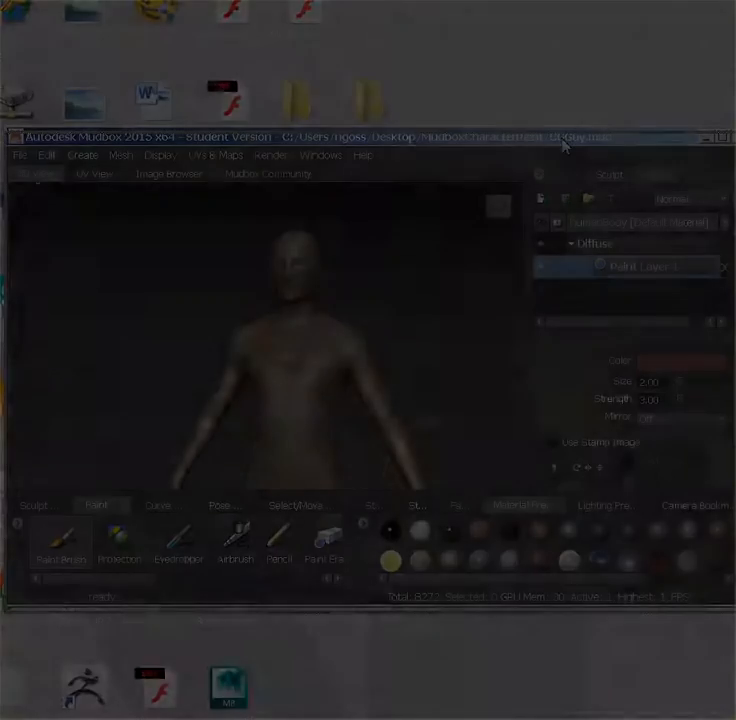